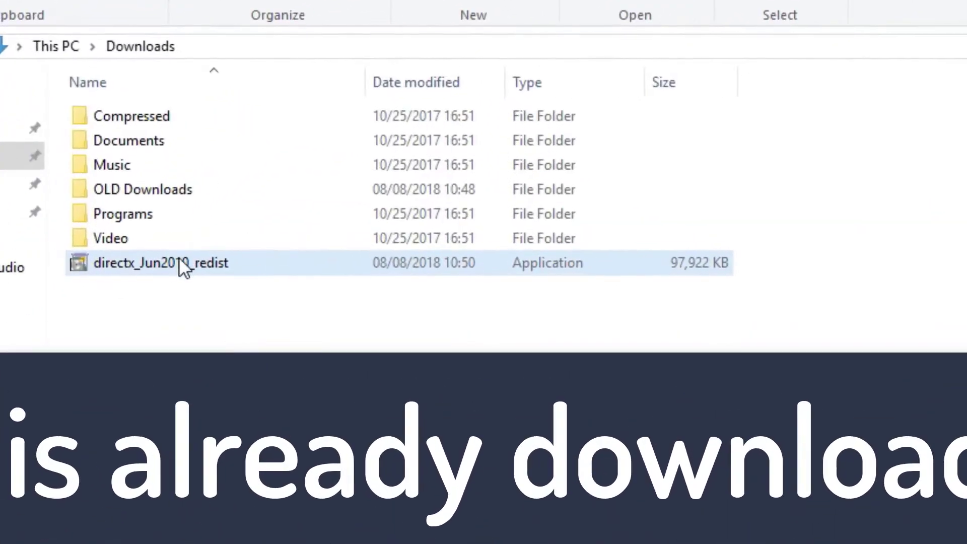
Create a new folder named "directx offline" in the Downloads folder.
left_click(180, 259)
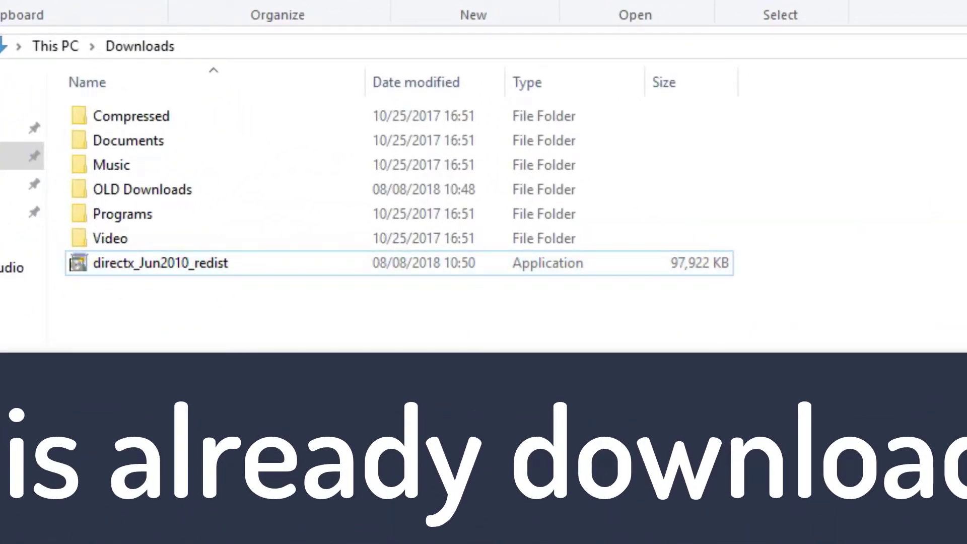
key("ctrl+shift+n")
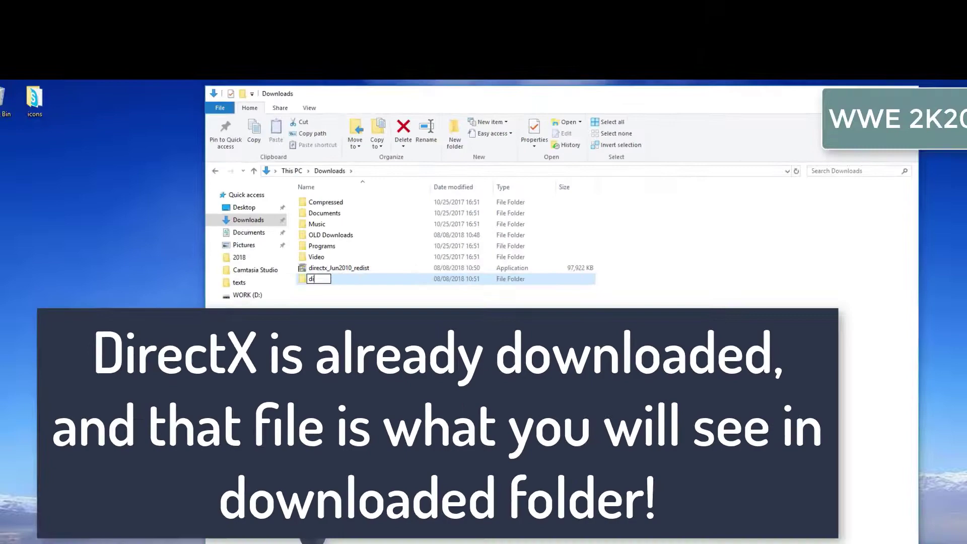
type("dire")
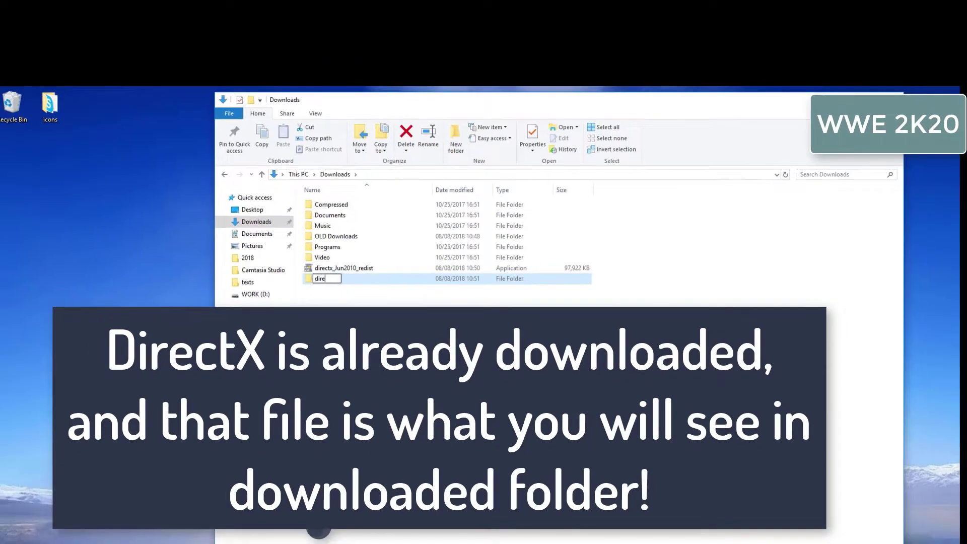
type("ct")
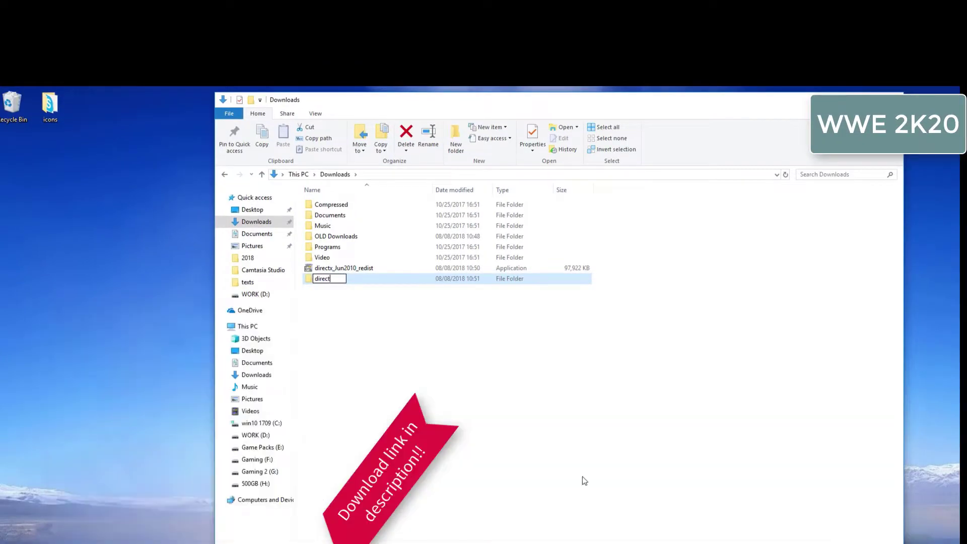
type("x o")
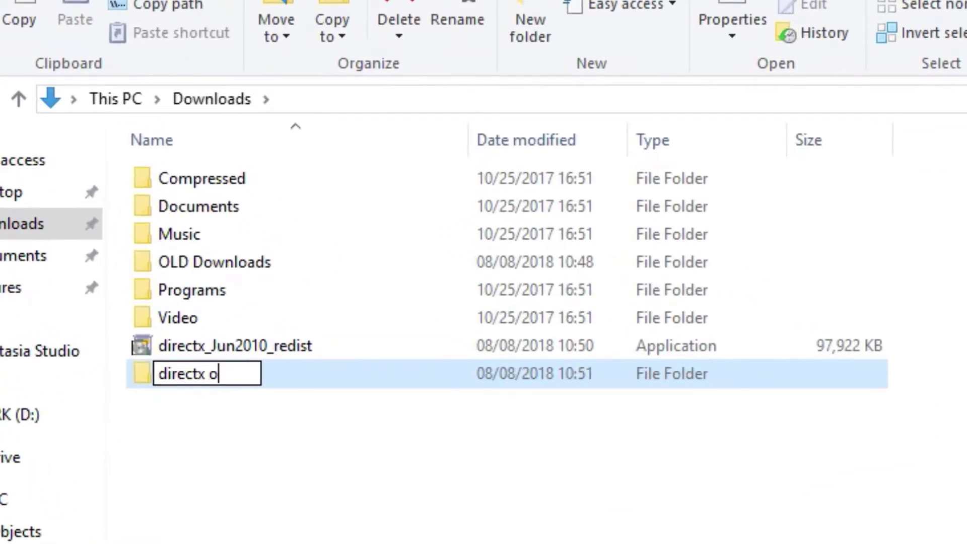
type("ffline")
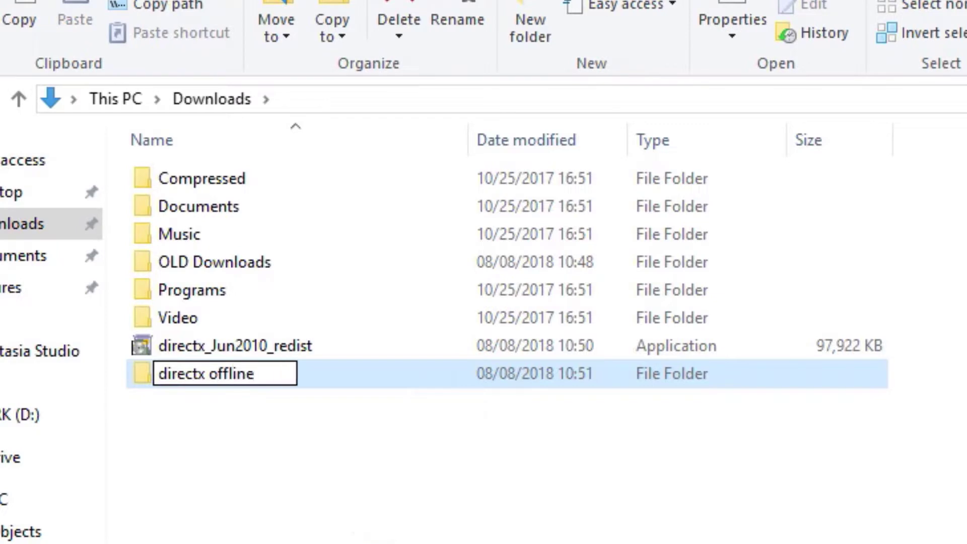
key("Return")
Run directx_Jun2010_redist from Downloads and accept its license agreement.
left_click(261, 346)
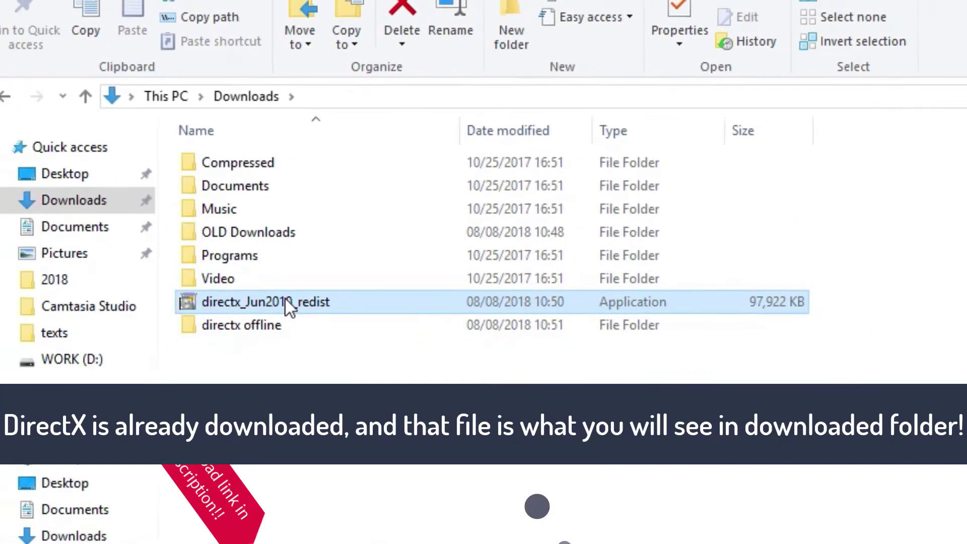
double_click(285, 302)
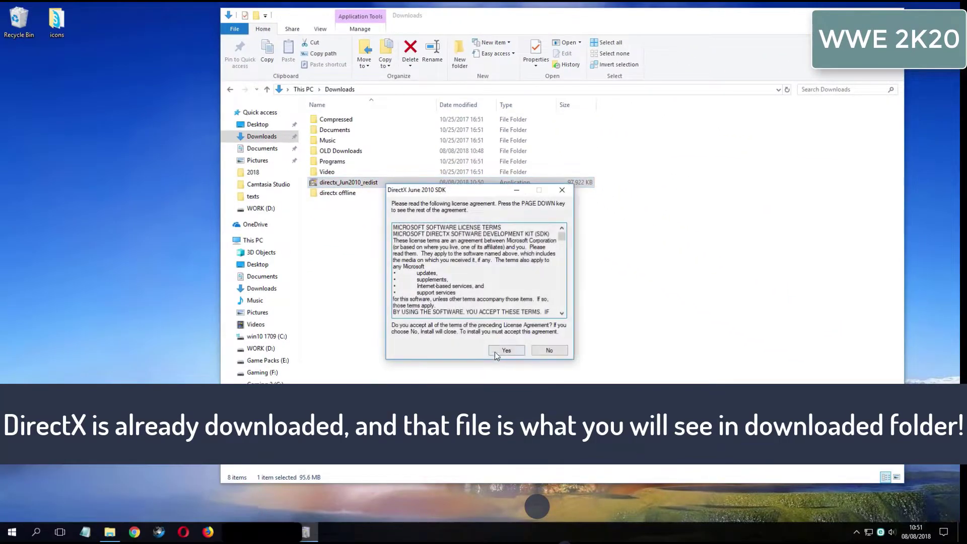
left_click(506, 350)
Choose the "directx offline" folder inside Downloads as the extraction location and extract the DirectX files there.
left_click(540, 278)
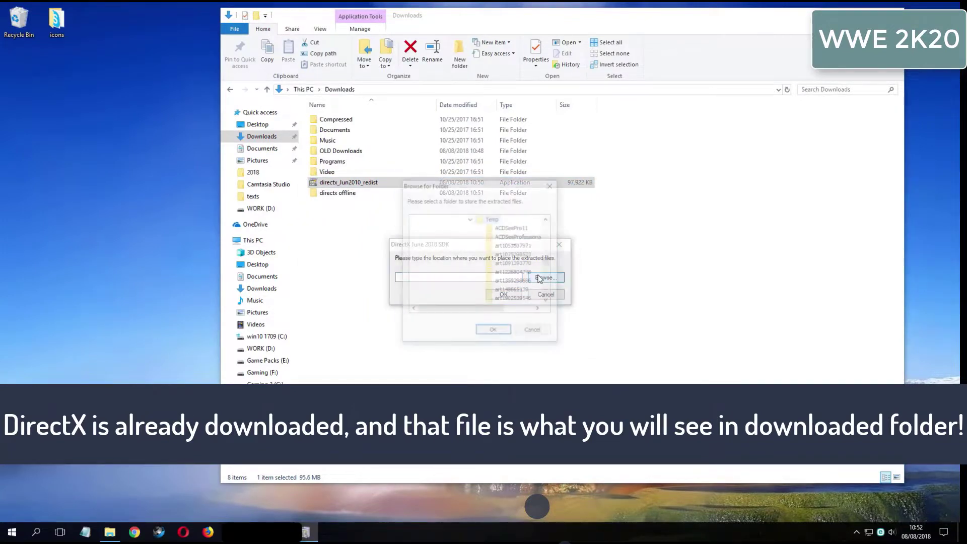
left_click(471, 218)
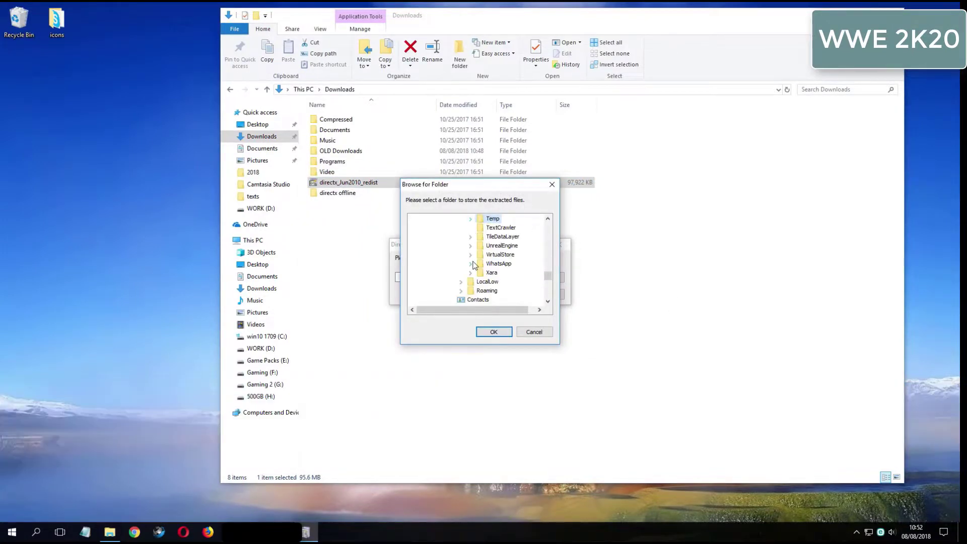
scroll(474, 264, "down", 4)
left_click(480, 220)
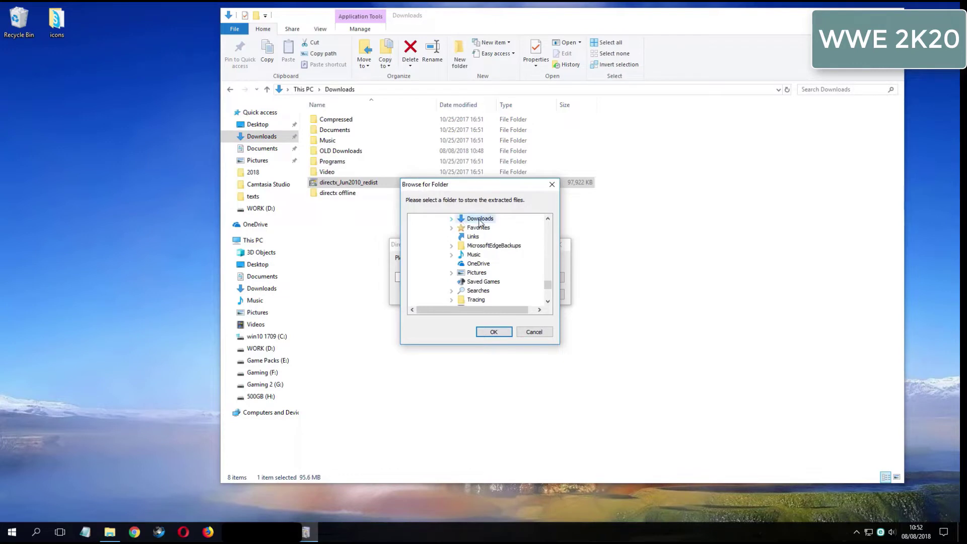
double_click(479, 221)
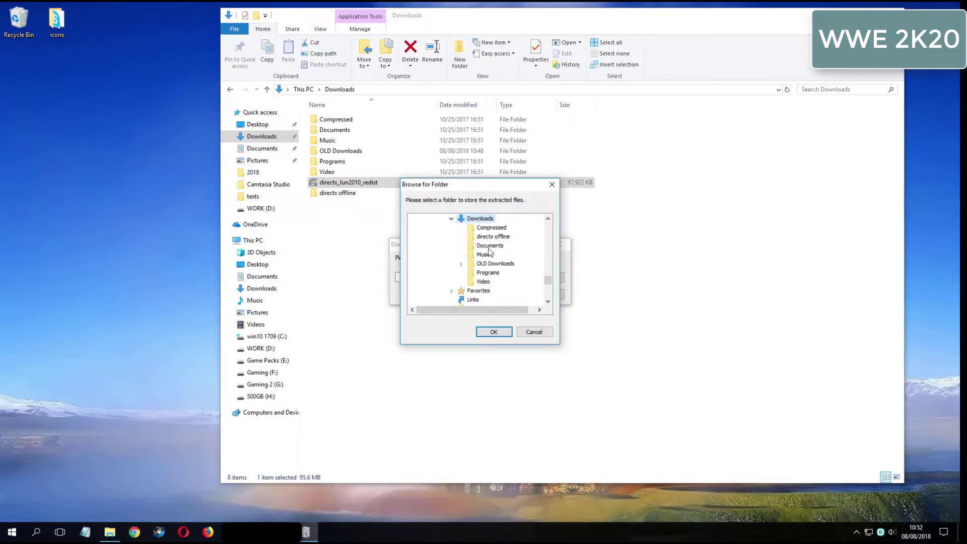
left_click(491, 237)
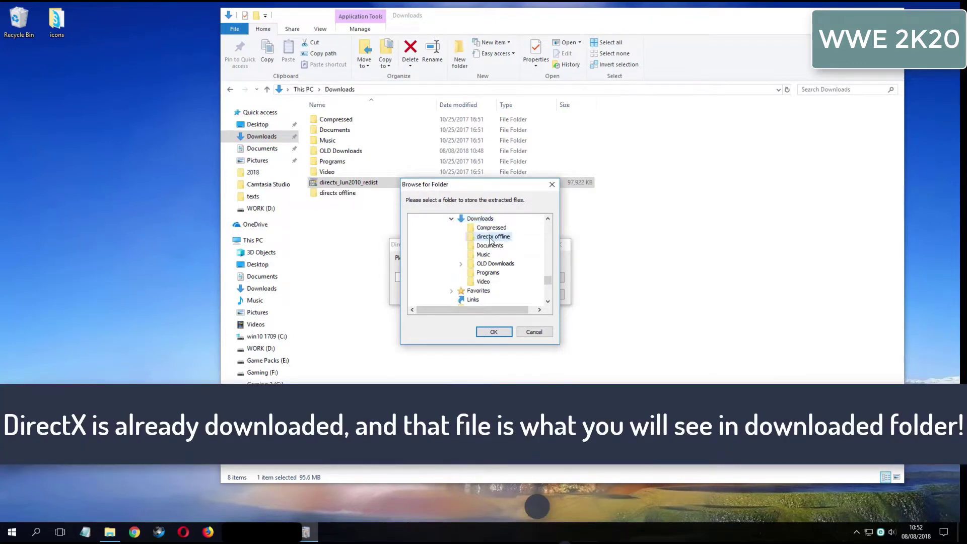
left_click(495, 333)
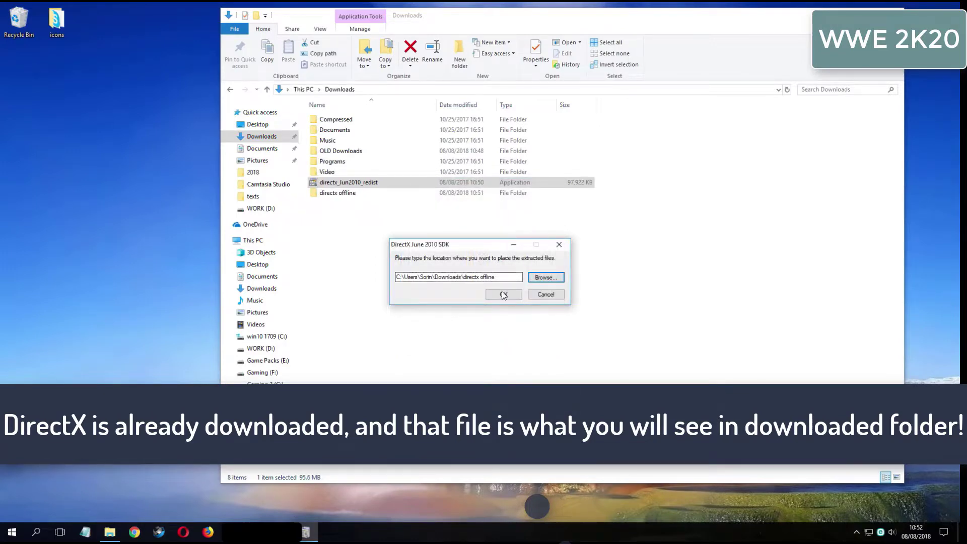
left_click(504, 295)
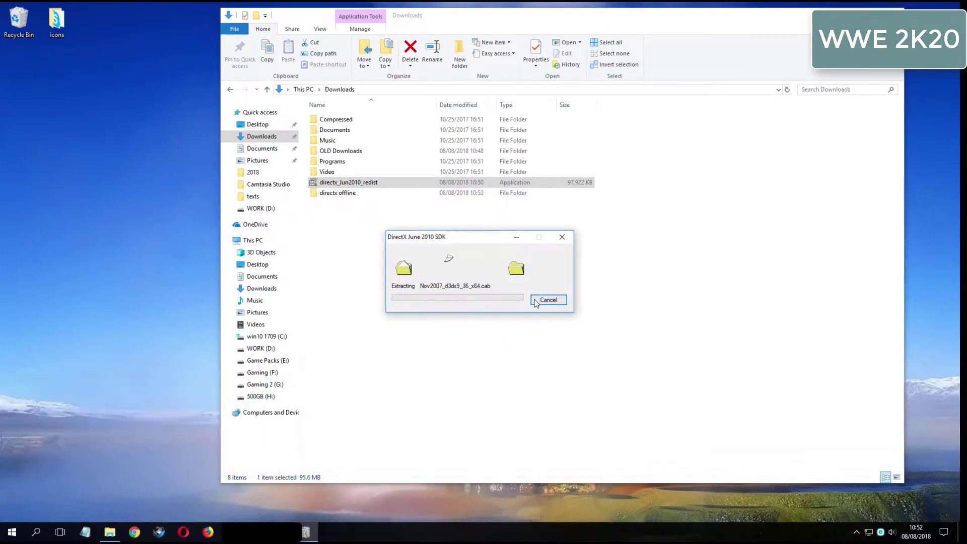
Open the "directx offline" folder, find DXSETUP and launch it.
left_click(356, 195)
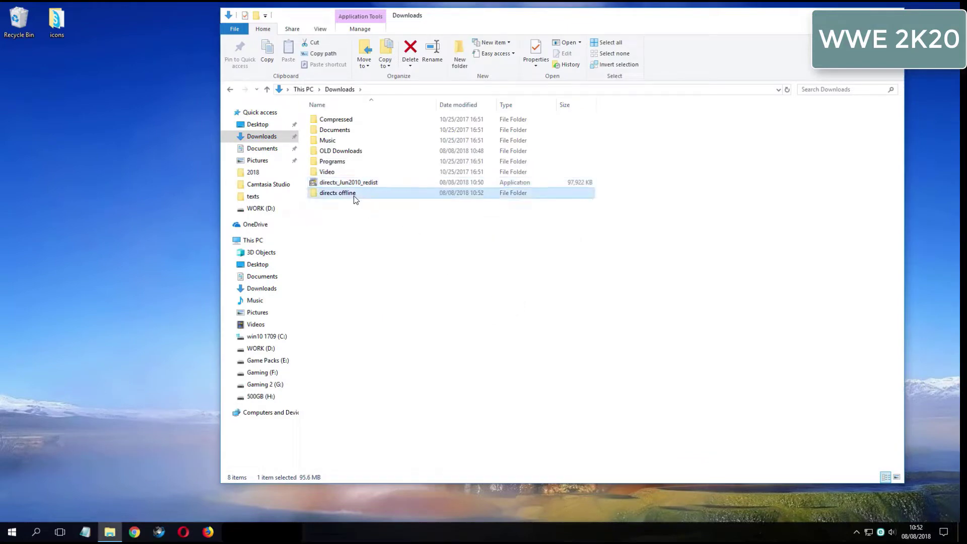
double_click(360, 192)
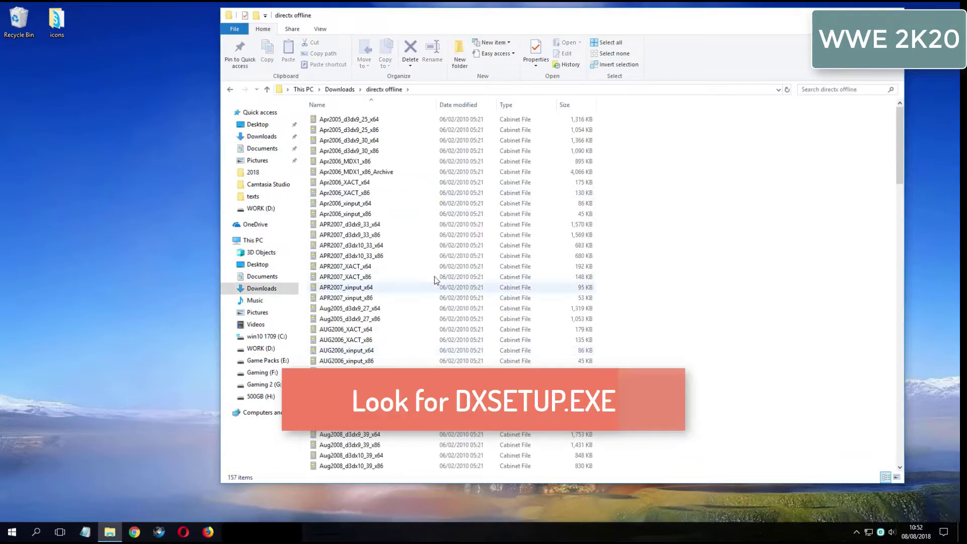
left_click_drag(900, 152, 905, 264)
left_click(407, 279)
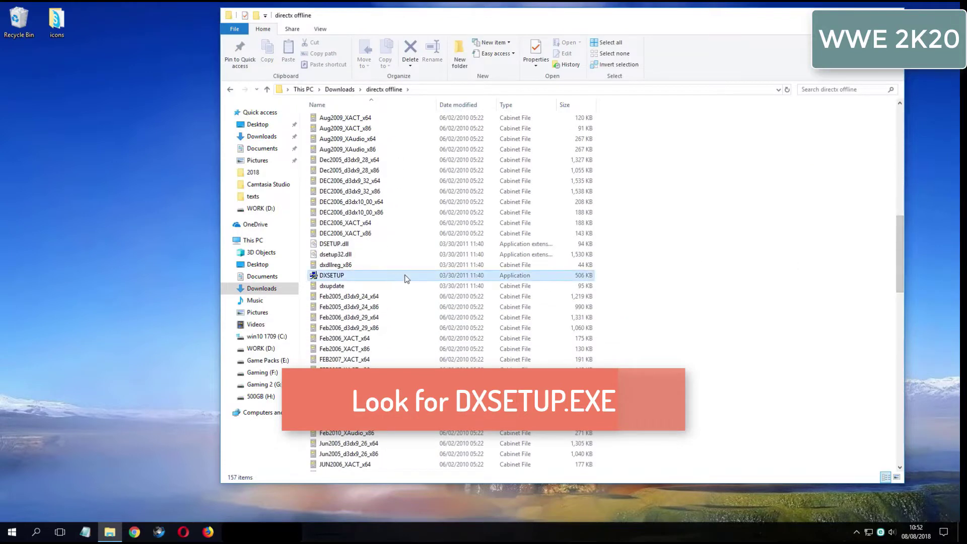
double_click(392, 276)
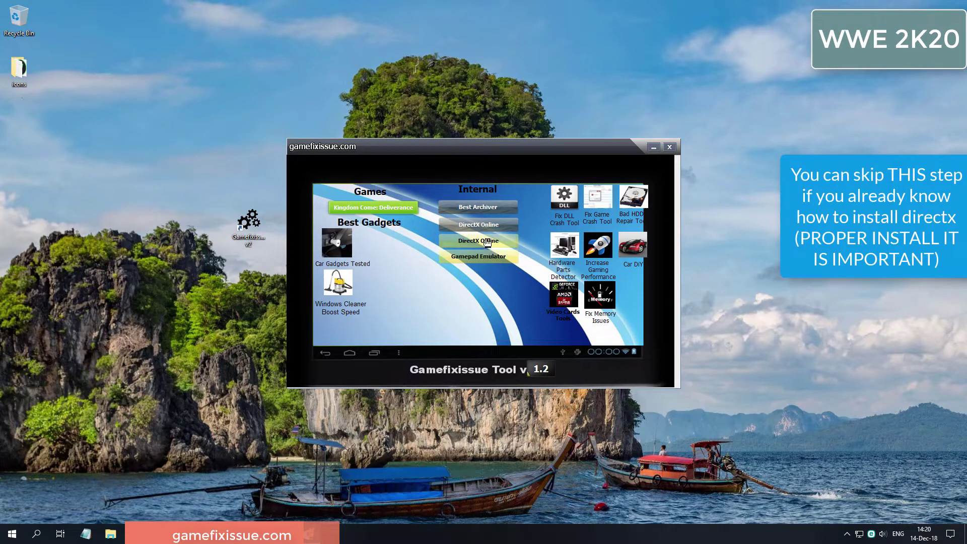
In Gamefixissue Tool, install DirectX through the DirectX Offline option, accepting the license agreement, and close the tool.
left_click(484, 244)
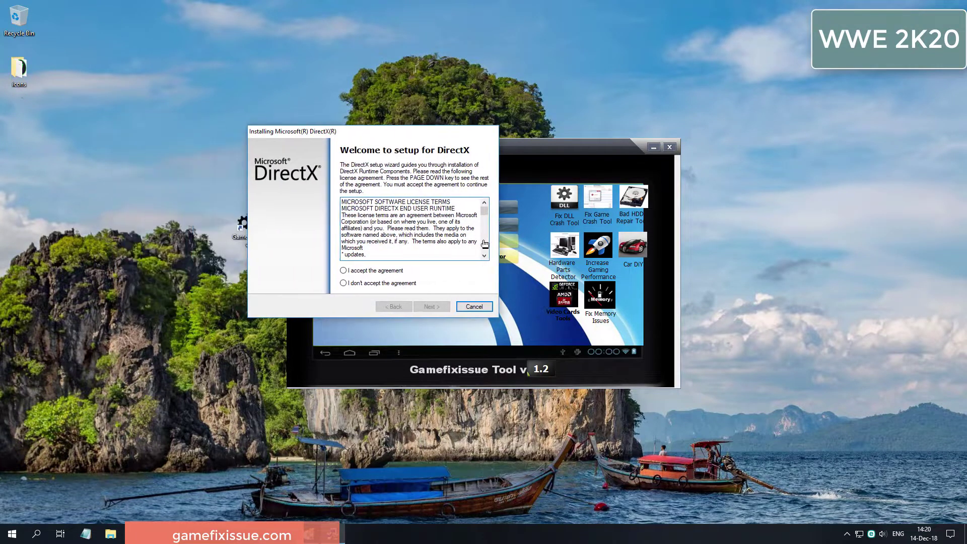
key("alt+a")
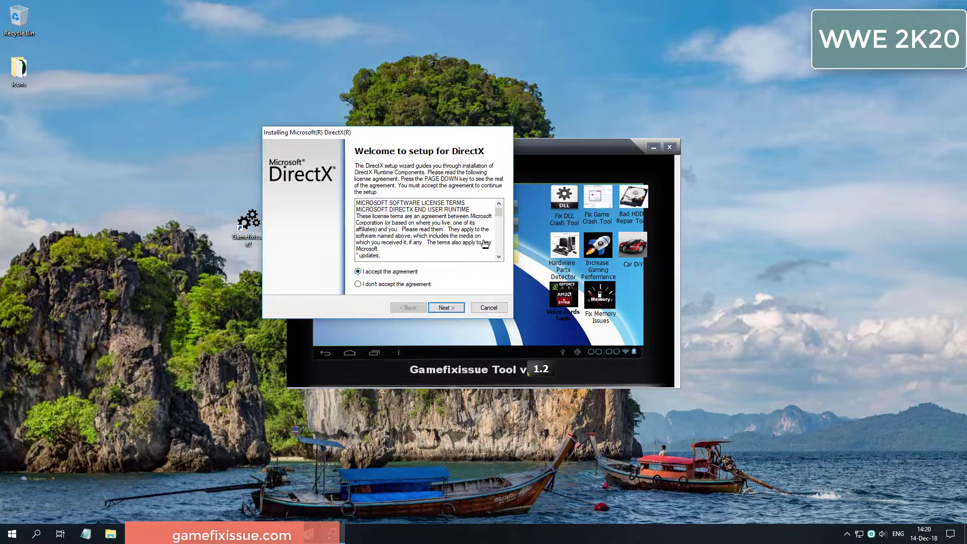
key("Return")
key("Return")
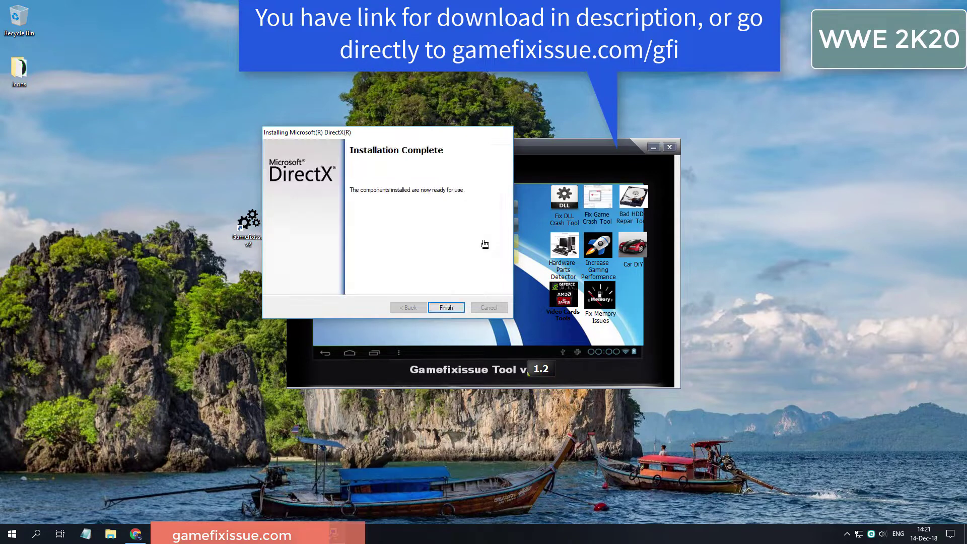
left_click(446, 307)
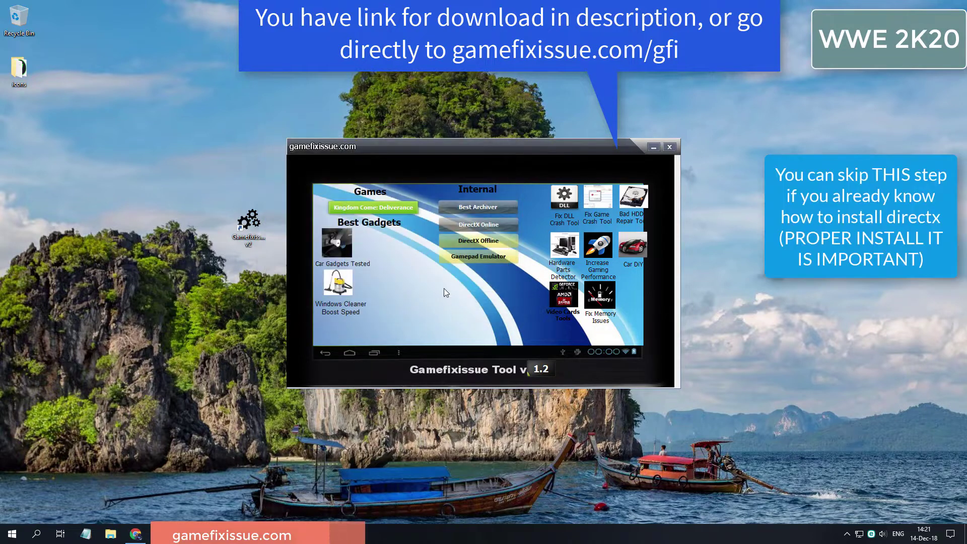
left_click(667, 148)
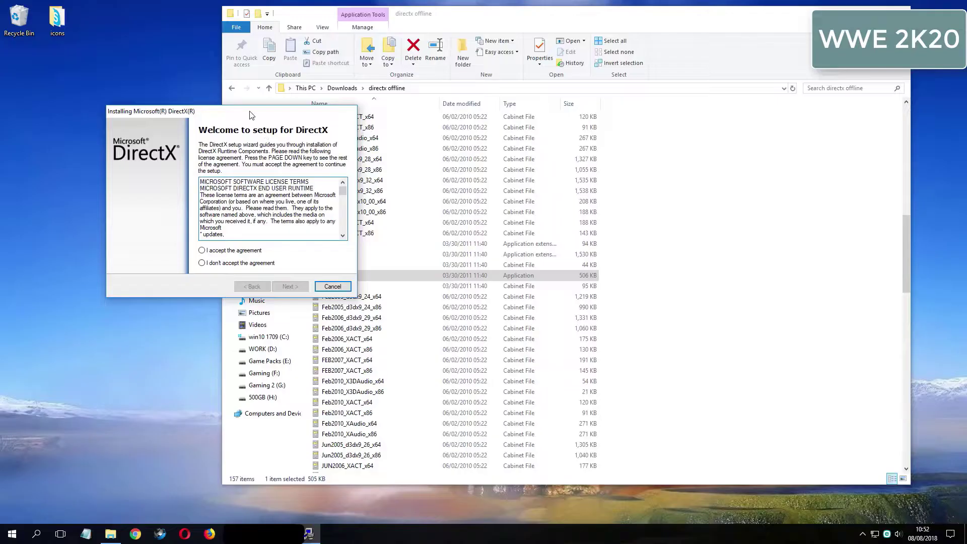
Accept the license agreement in the DirectX setup started from the extracted files and complete the installation.
left_click(449, 254)
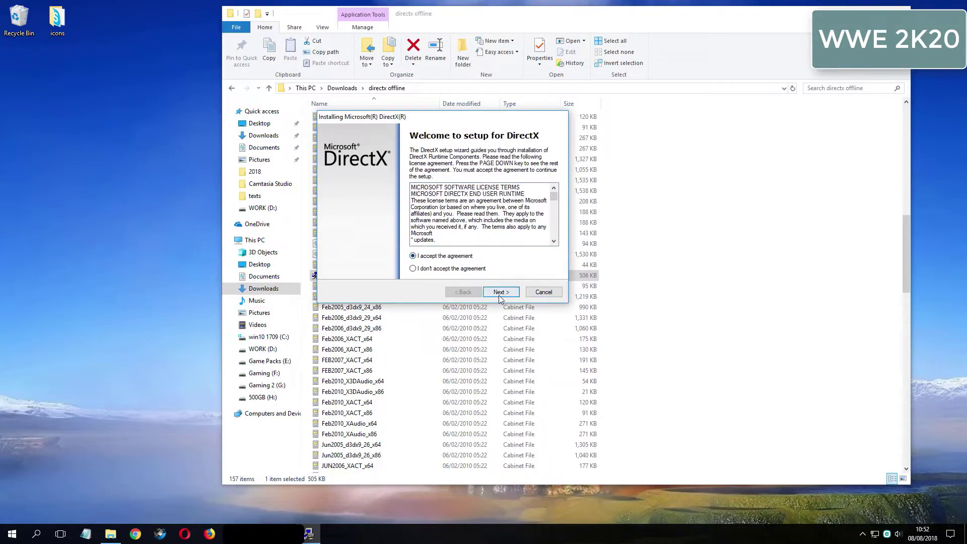
left_click(501, 292)
left_click(501, 293)
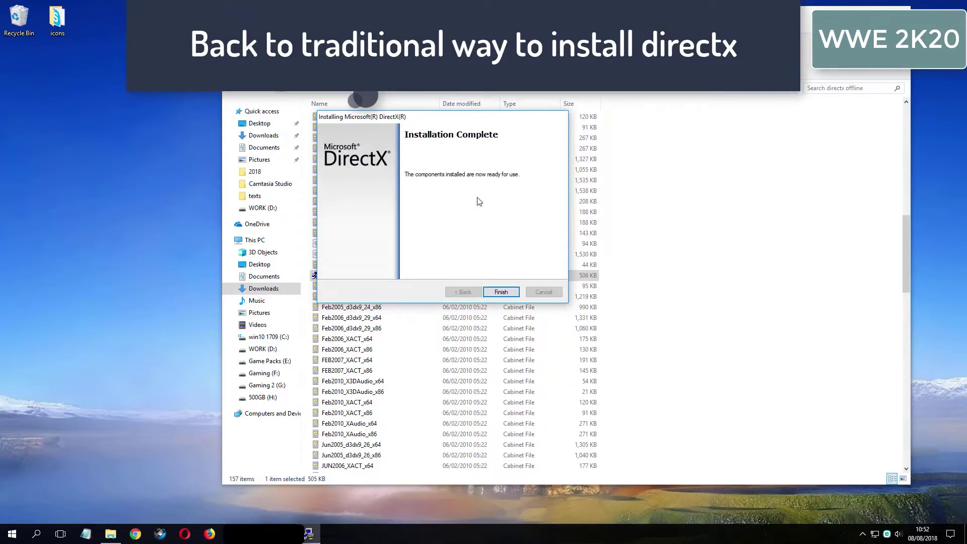
left_click(501, 293)
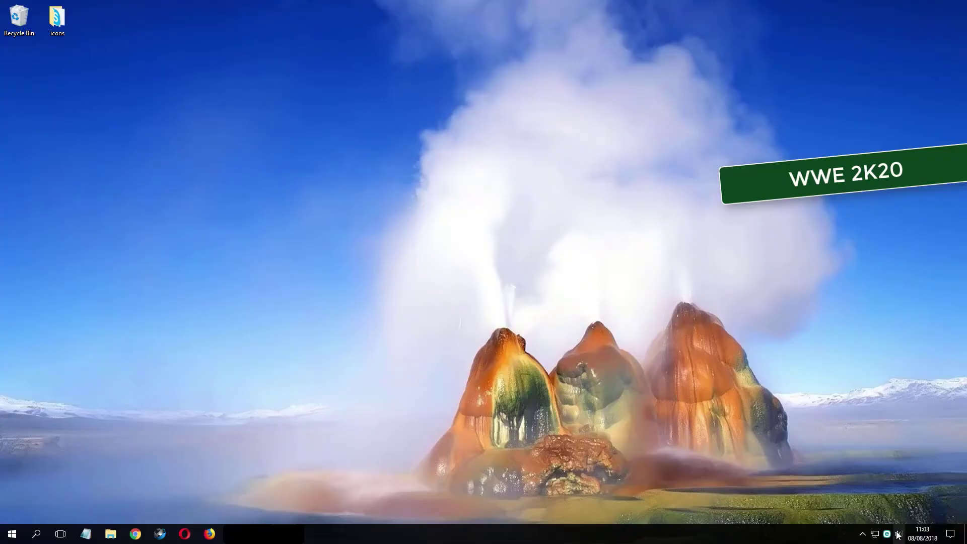
Open the Windows playback devices and bring up the properties of the default Speakers device.
right_click(899, 534)
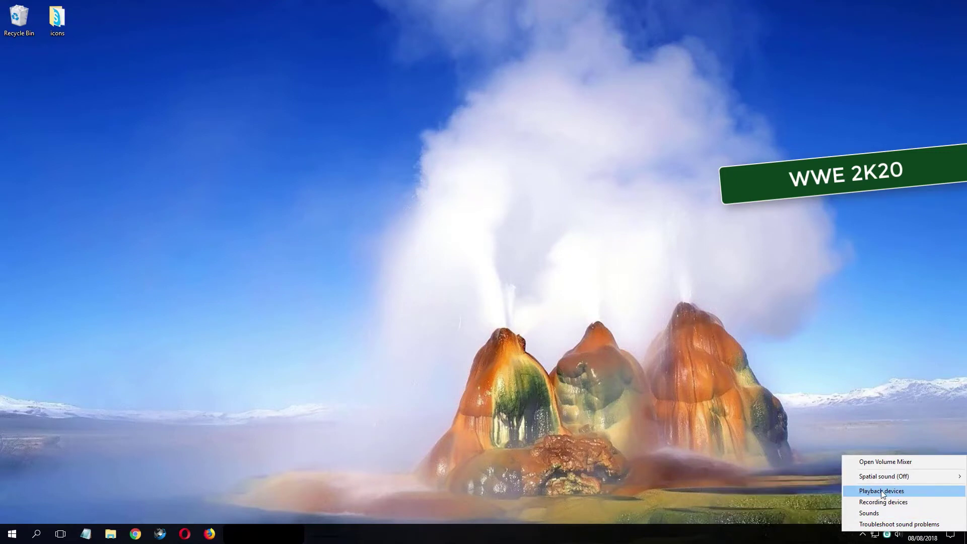
left_click(883, 492)
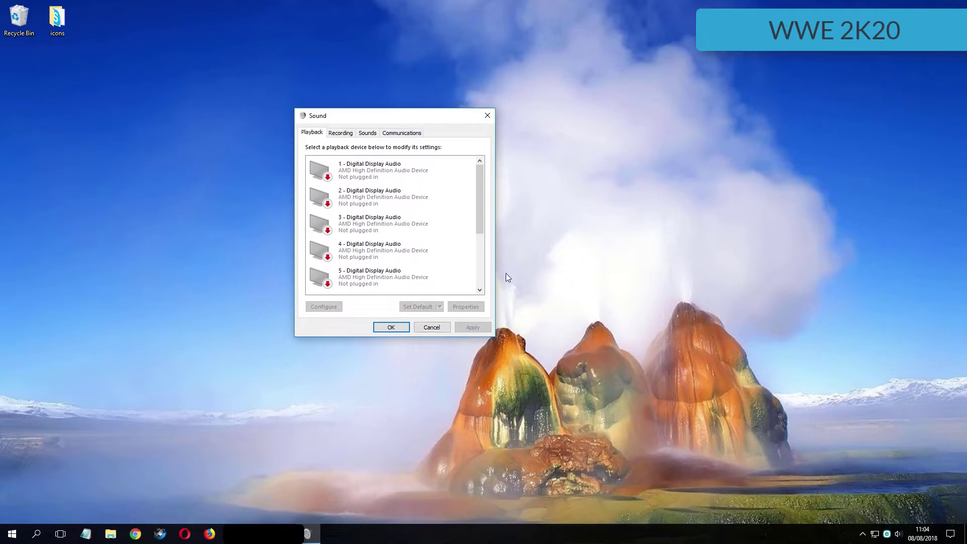
left_click_drag(482, 183, 482, 235)
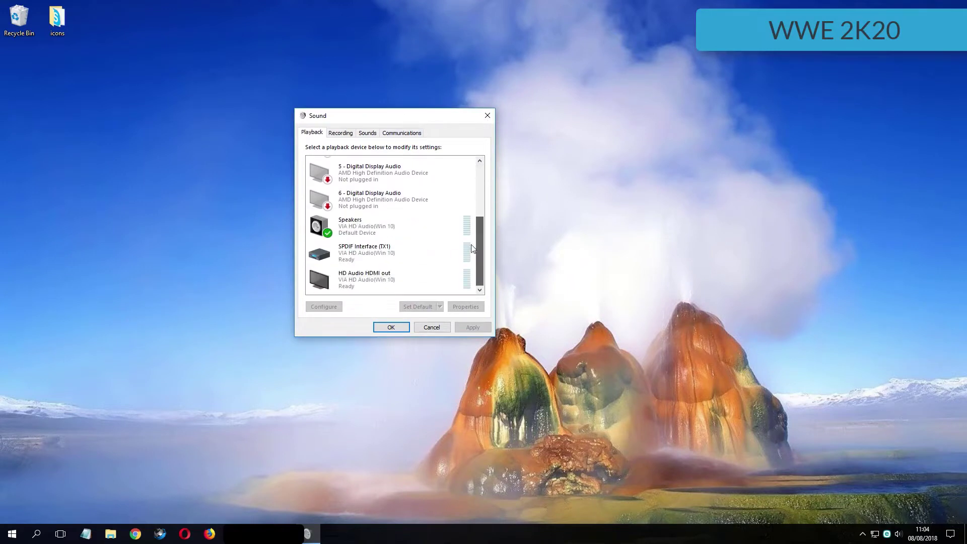
left_click(325, 236)
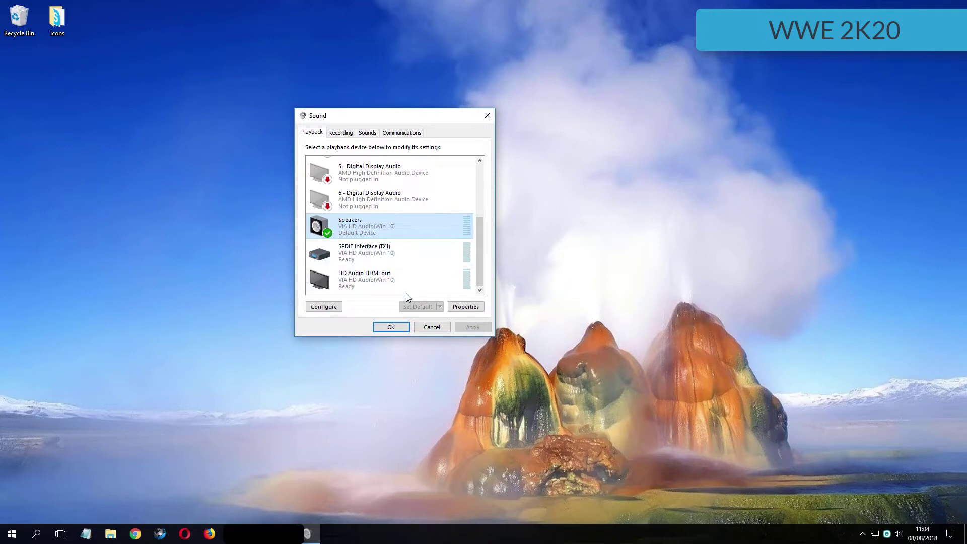
key("Tab")
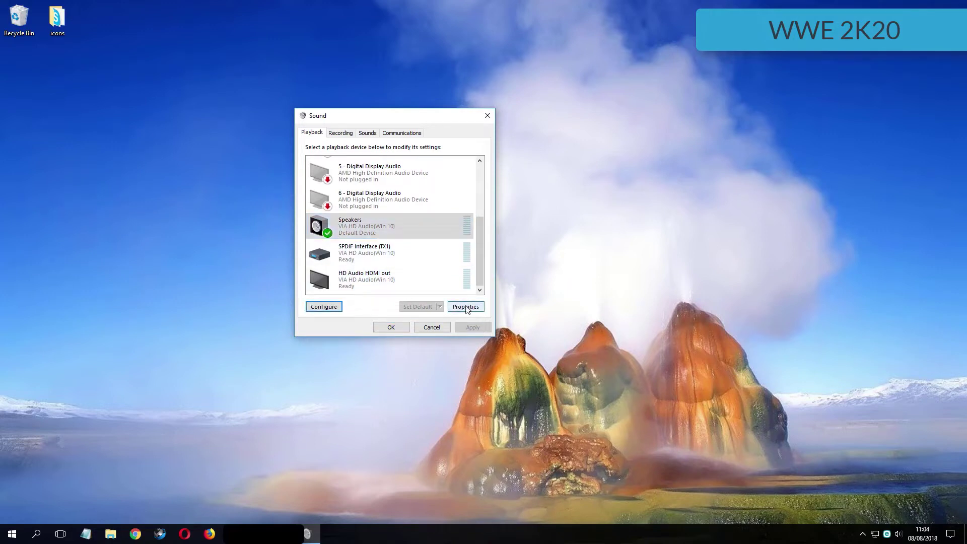
left_click(466, 307)
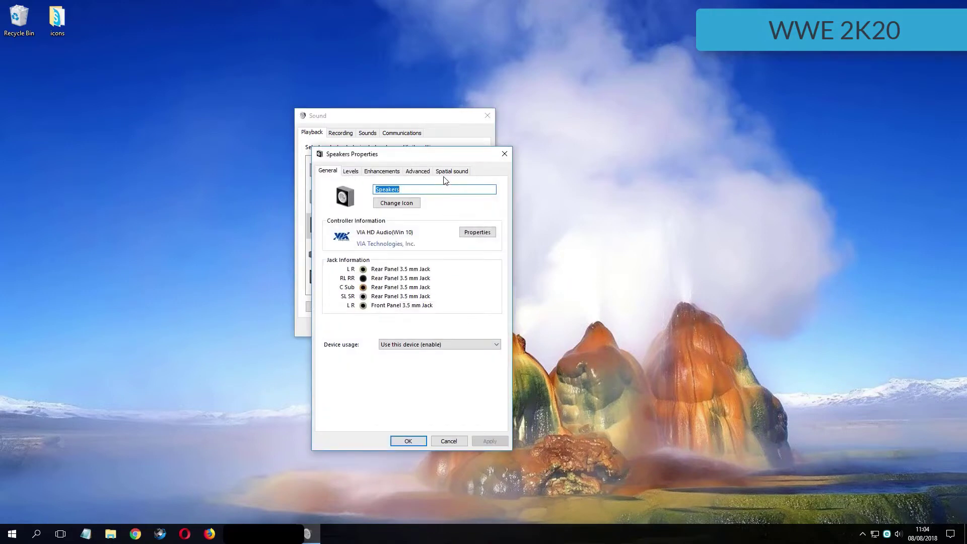
Set the Speakers' default format to 16 bit, 44100 Hz (CD Quality), apply it despite the device being in use, and close the sound settings.
left_click(416, 172)
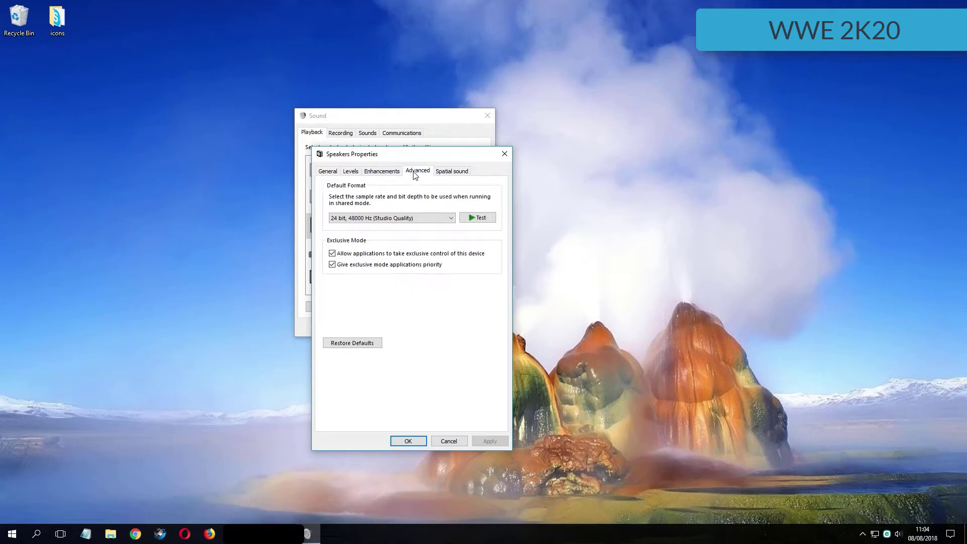
left_click(393, 220)
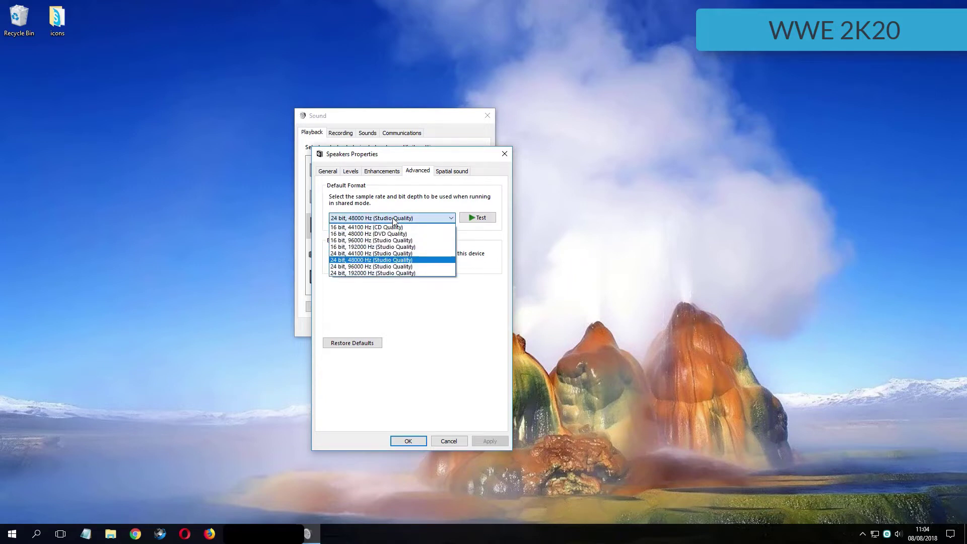
left_click(366, 273)
left_click(438, 218)
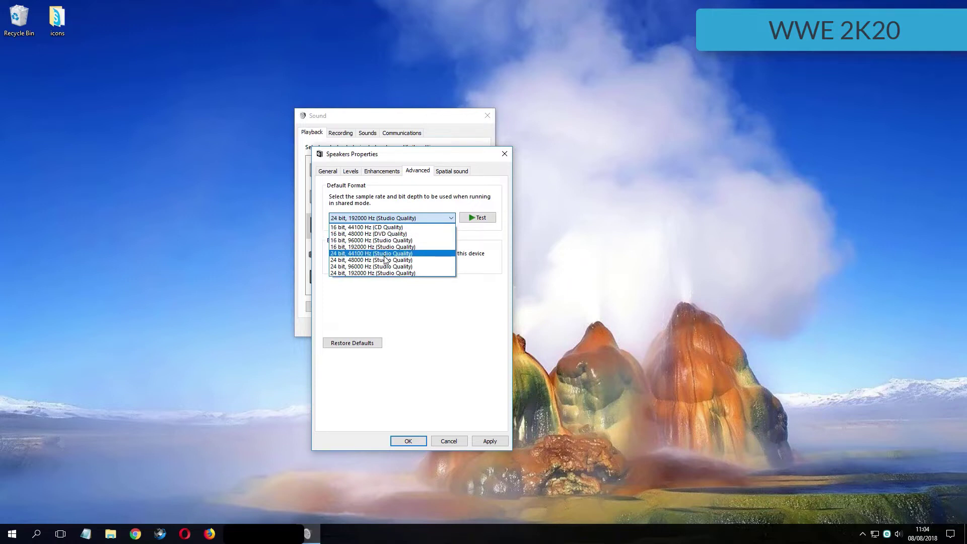
left_click(383, 228)
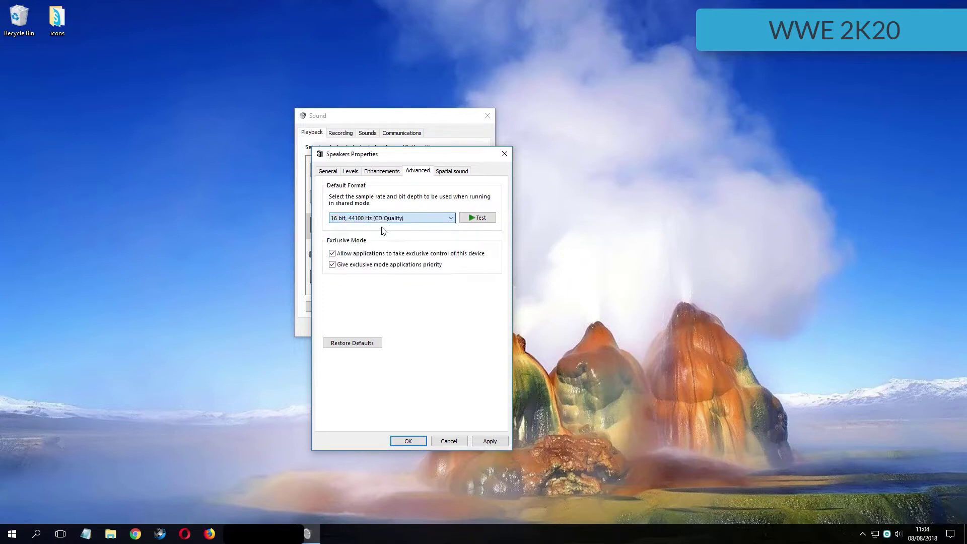
left_click(490, 441)
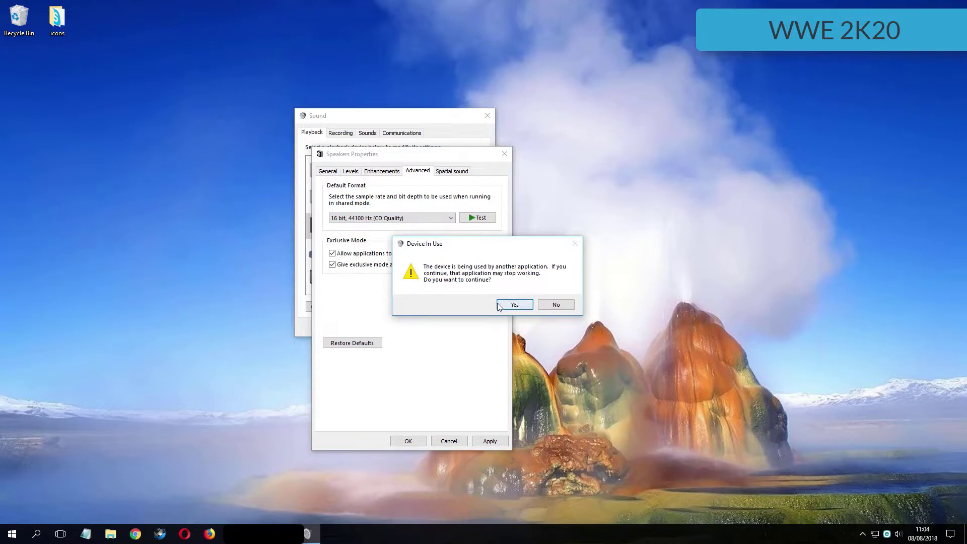
left_click(512, 306)
left_click(408, 442)
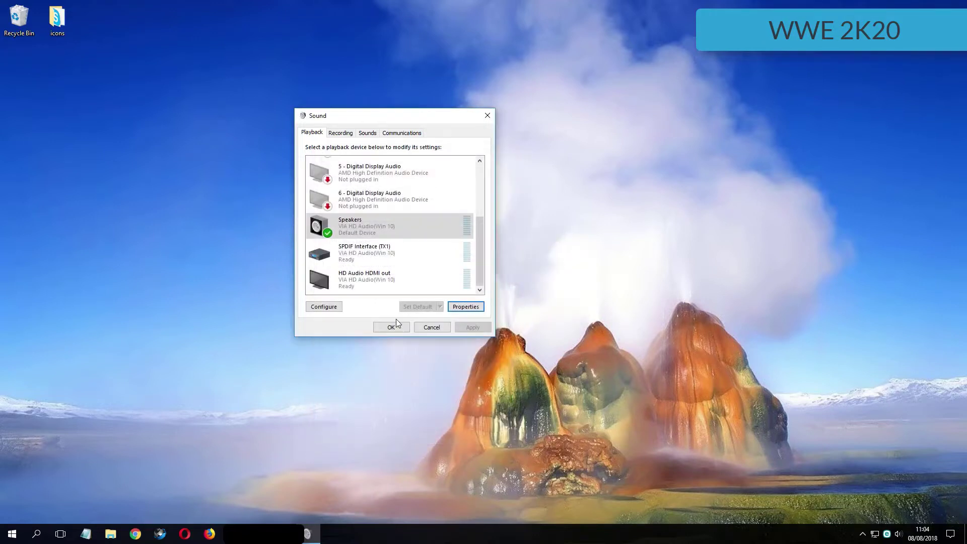
left_click(396, 322)
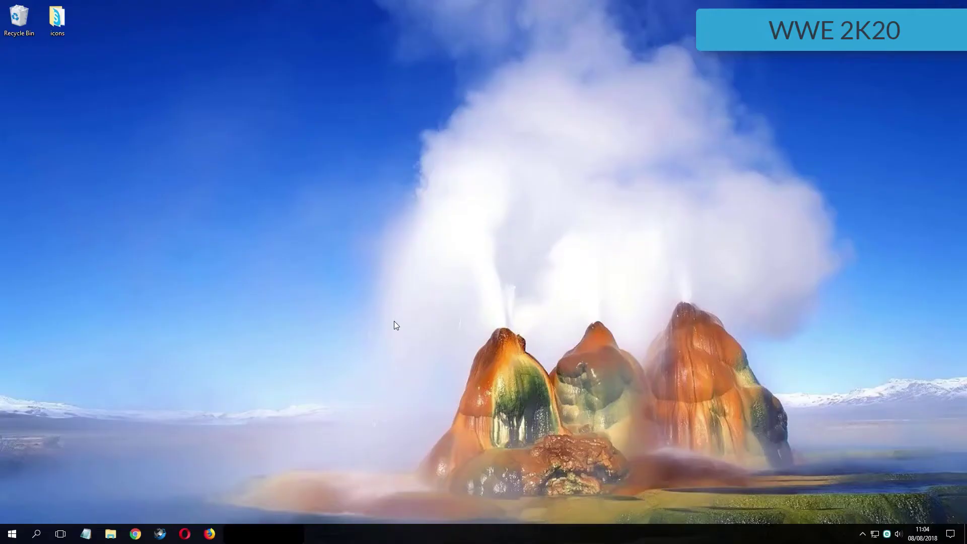
Refresh the desktop, reopen the Windows playback devices and bring up the properties of the default Speakers device again.
right_click(394, 322)
left_click(411, 348)
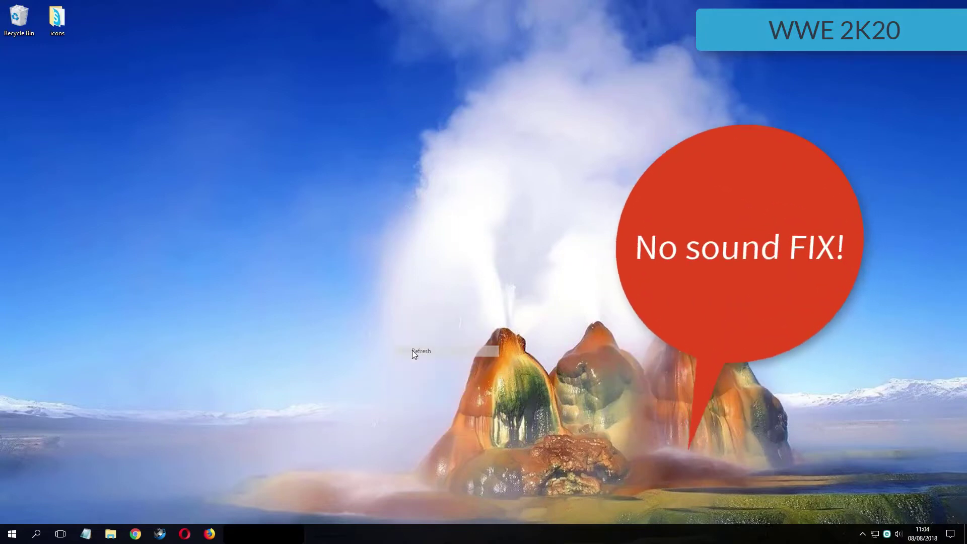
right_click(899, 534)
left_click(884, 493)
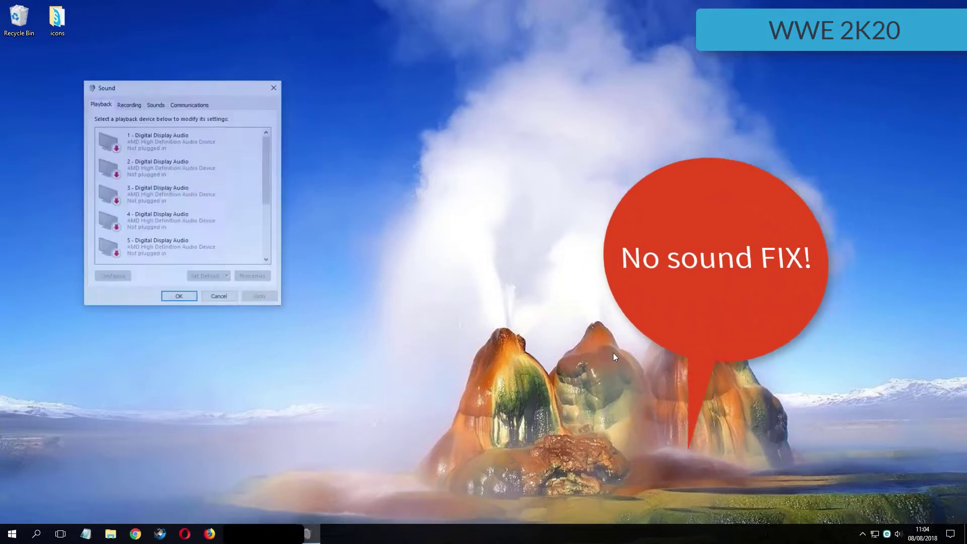
left_click_drag(182, 89, 268, 110)
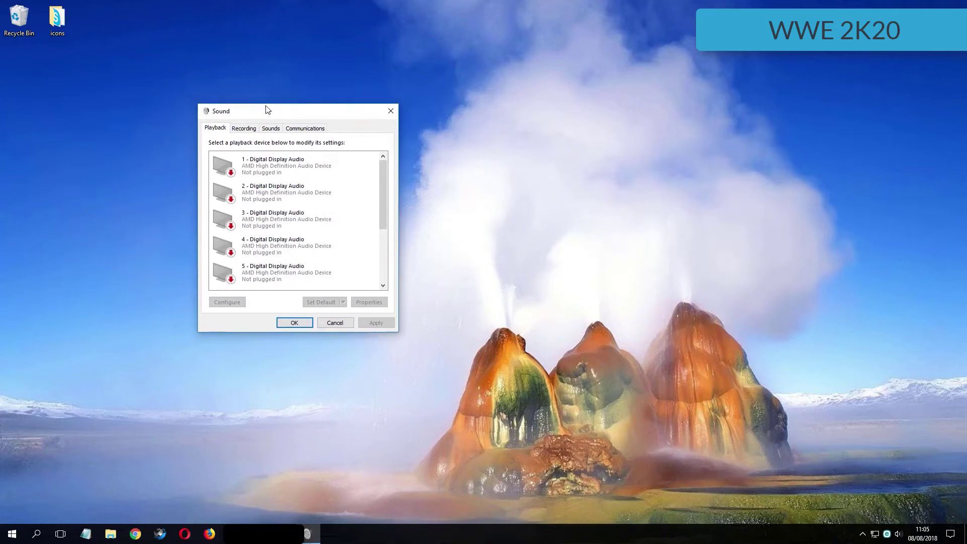
scroll(351, 218, "down", 2)
scroll(343, 222, "down", 3)
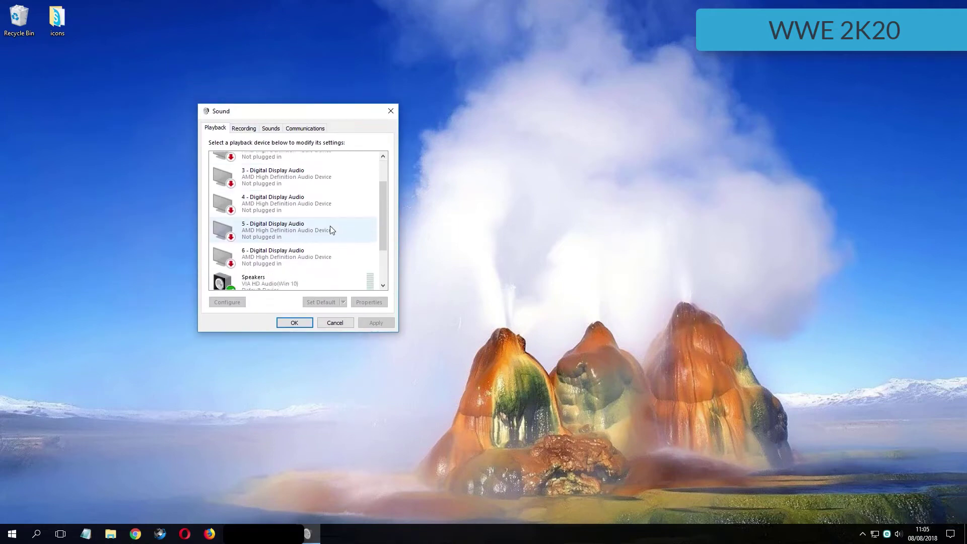
left_click(276, 251)
double_click(267, 258)
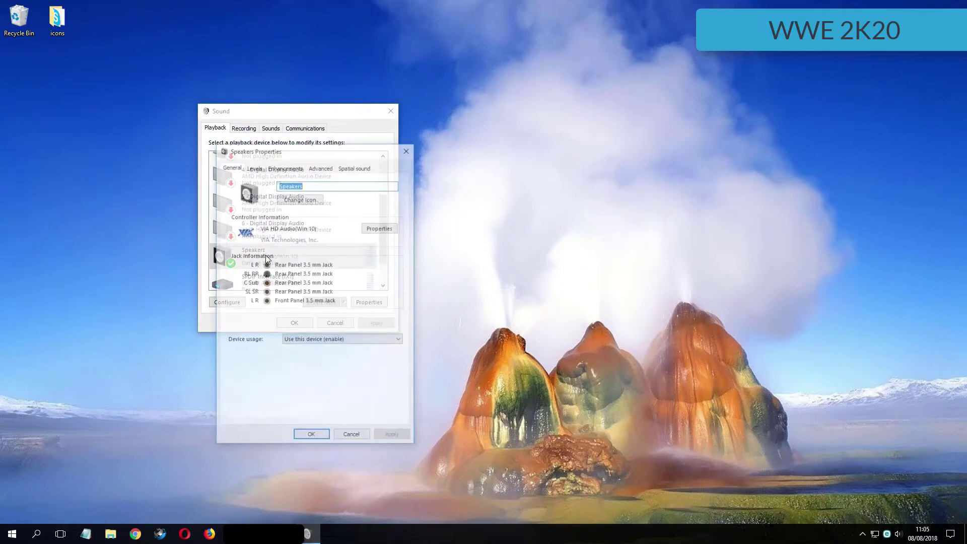
Set the Speakers' default format to 24 bit, 192000 Hz (Studio Quality) and confirm the device properties.
left_click(323, 168)
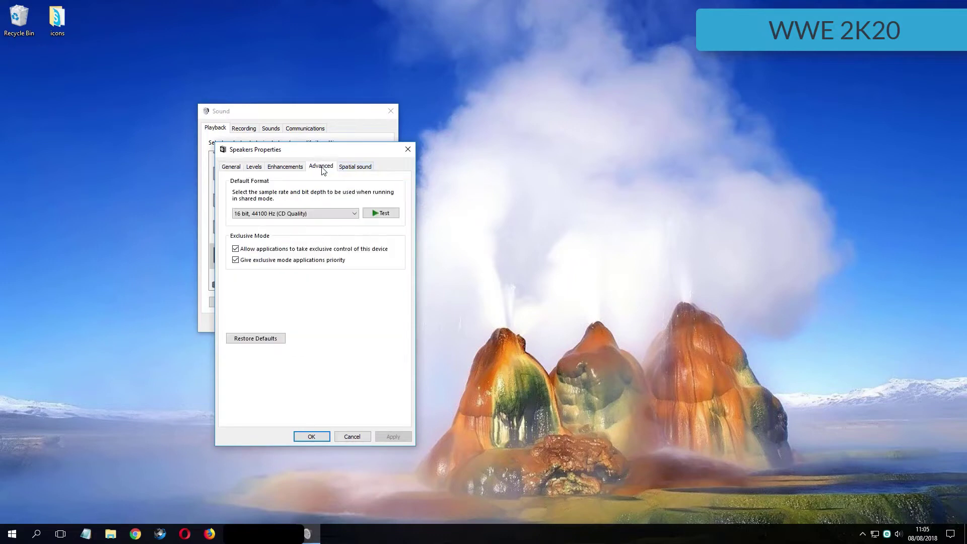
left_click(301, 214)
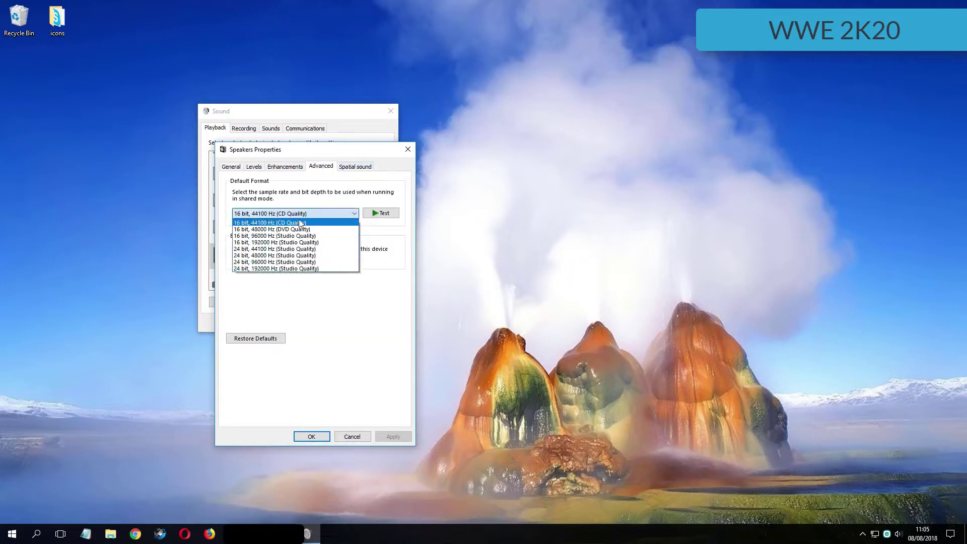
left_click(316, 269)
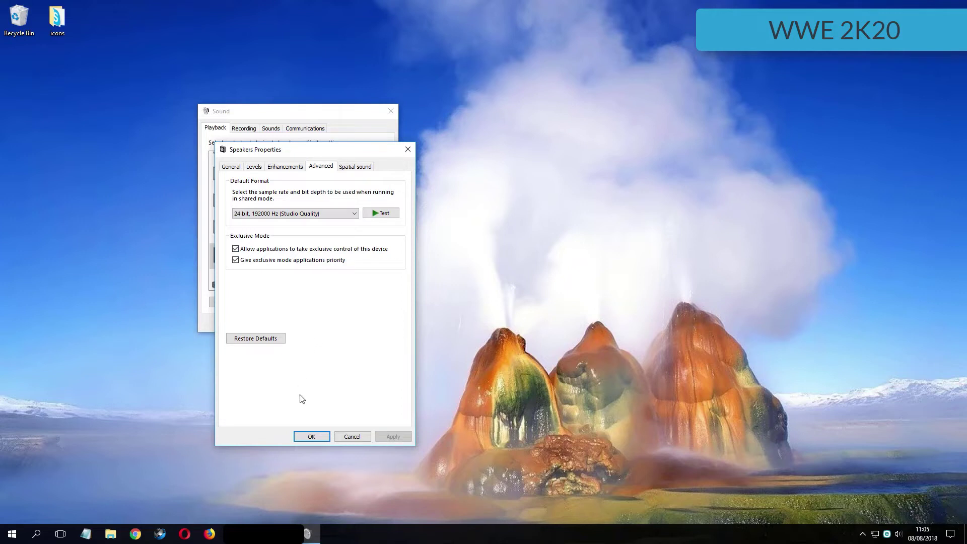
left_click(312, 436)
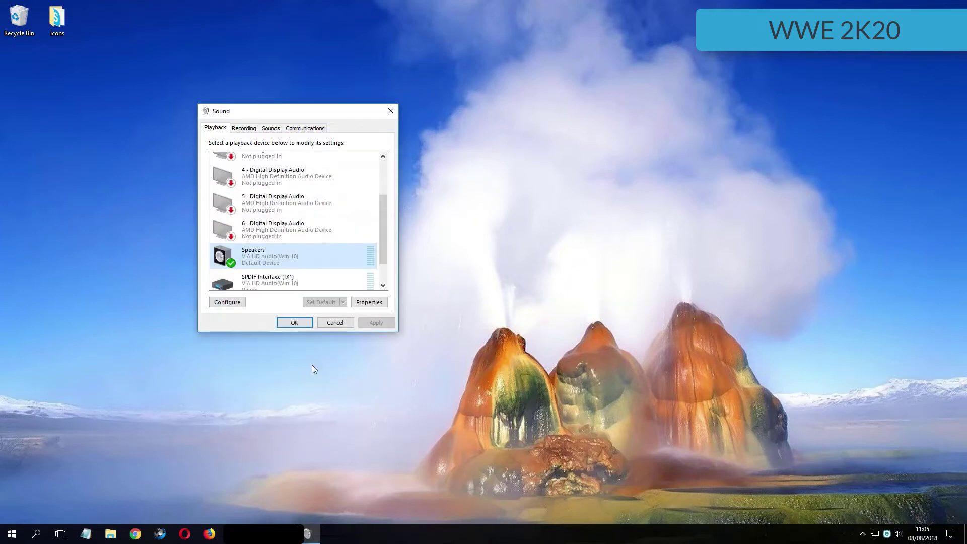